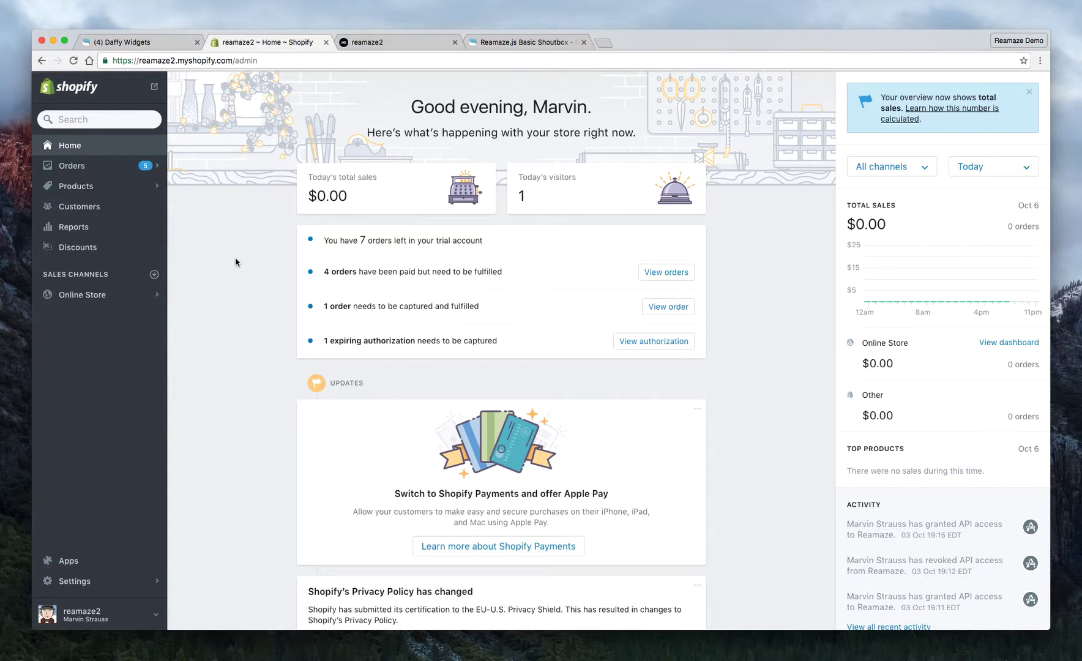
On the reamaze2 storefront, open the chat widget's Contact Us form with Name, Email, Department and message fields.
left_click(395, 42)
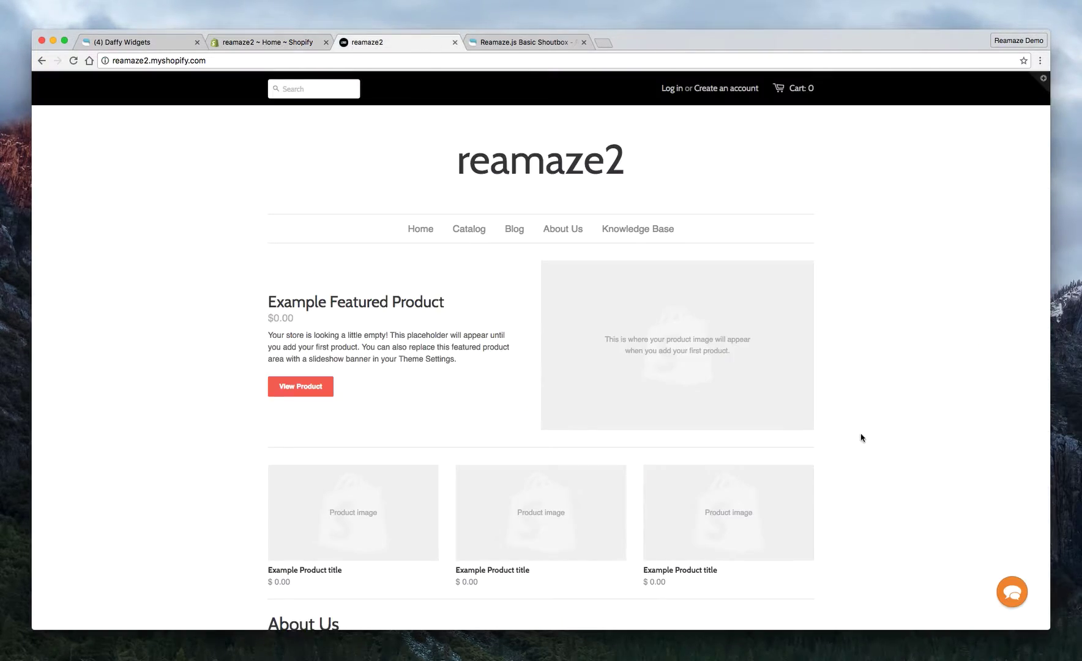
left_click(1010, 599)
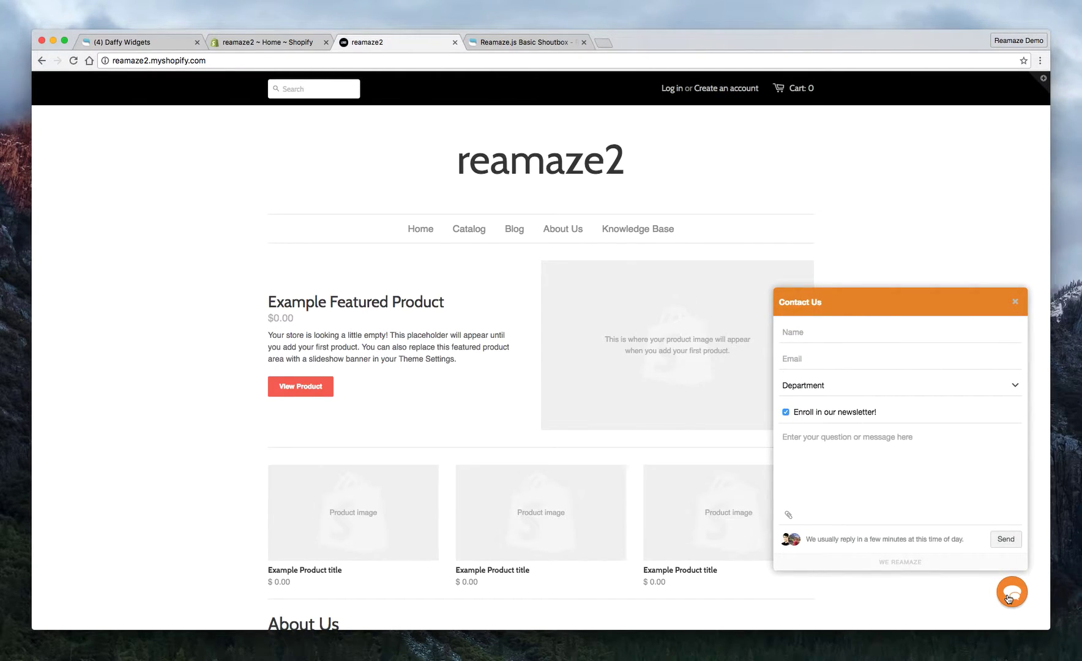
key("F11")
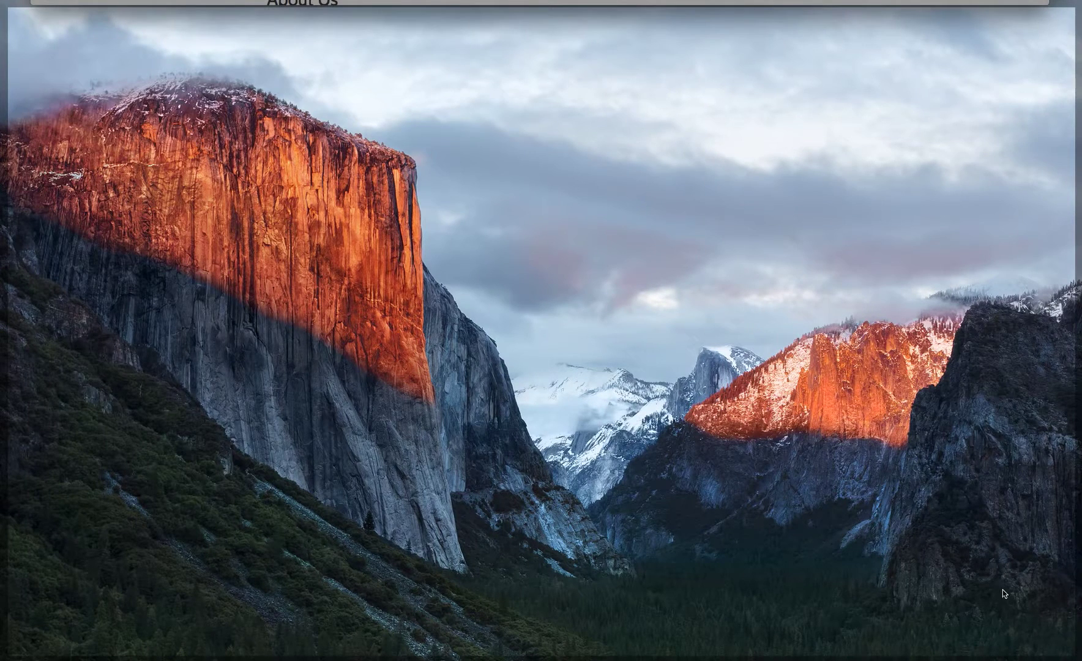
key("F11")
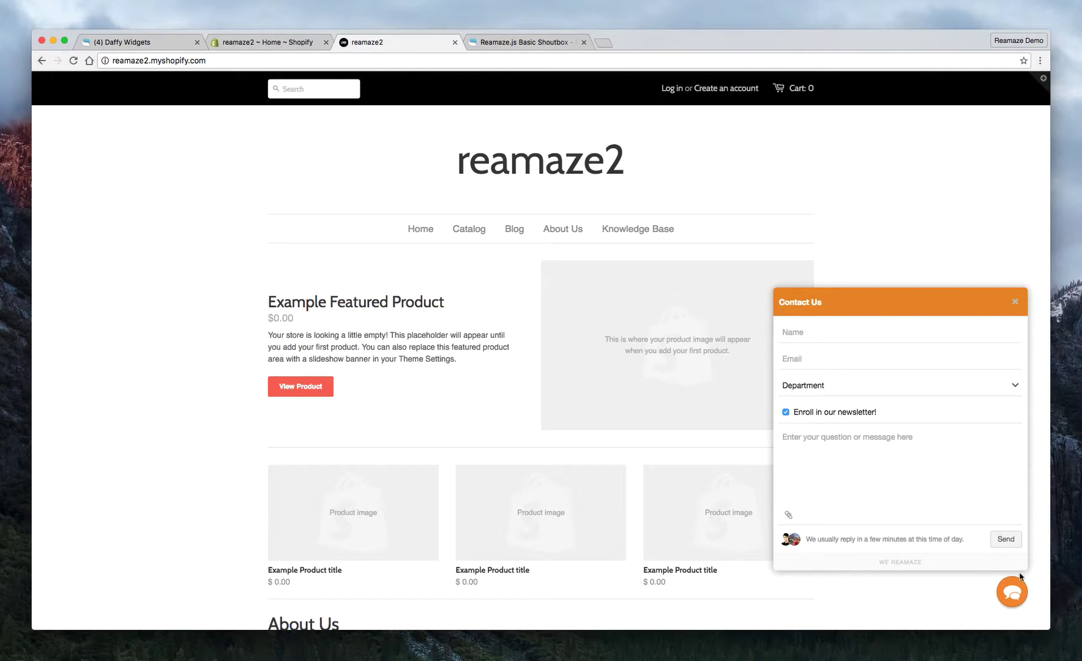
left_click(1018, 595)
left_click(1016, 306)
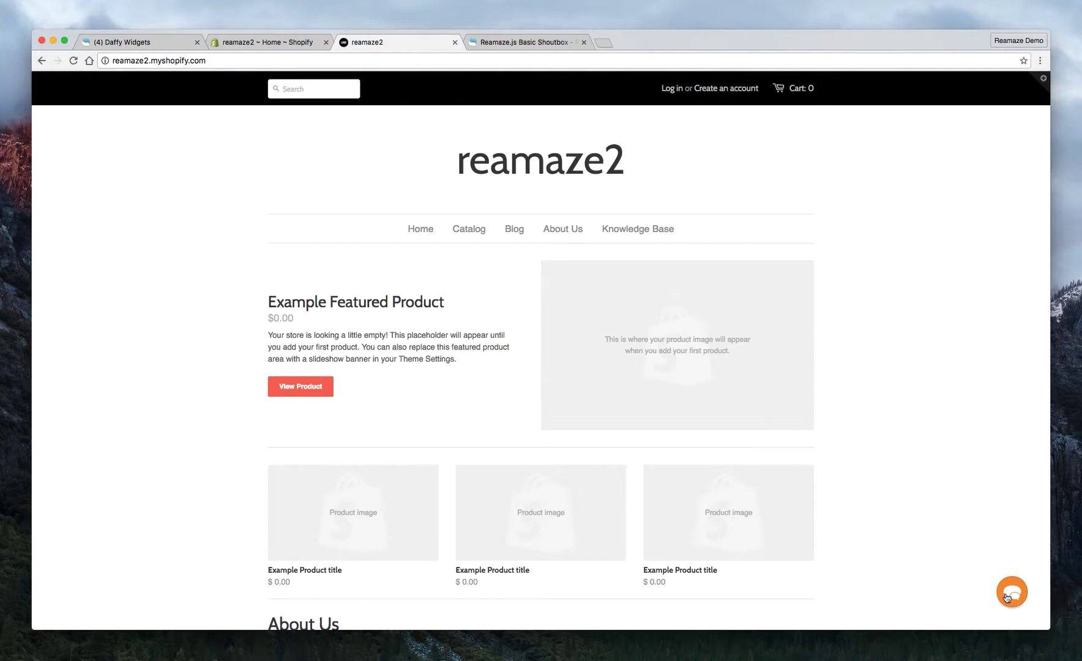
left_click(1010, 595)
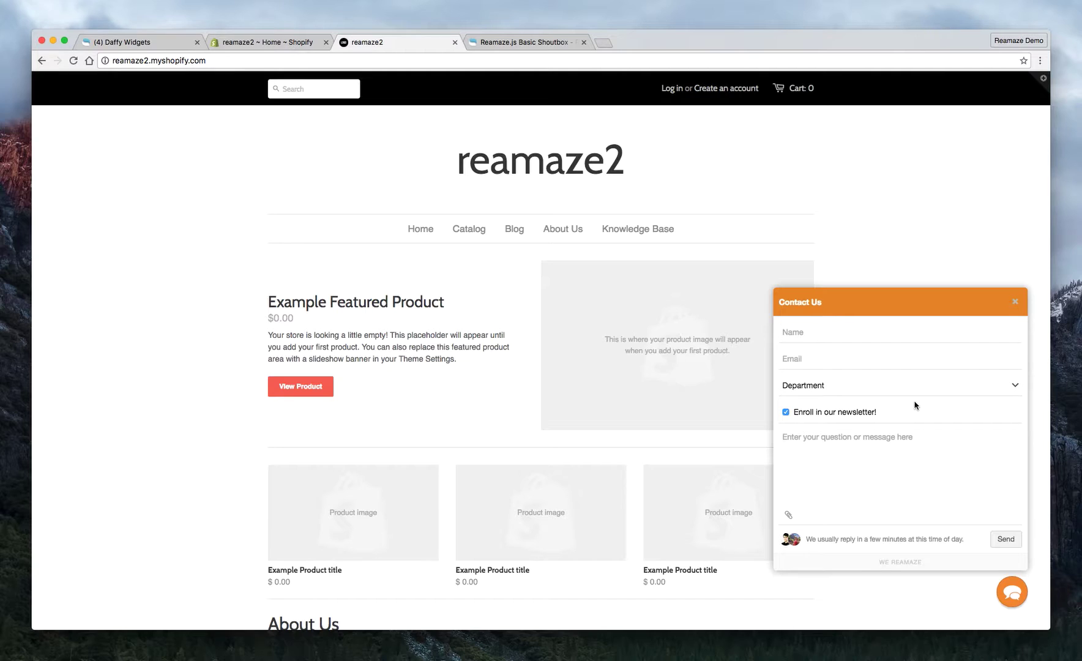
Close the storefront chat form and open the Reamaze app in the Shopify admin.
left_click(1016, 303)
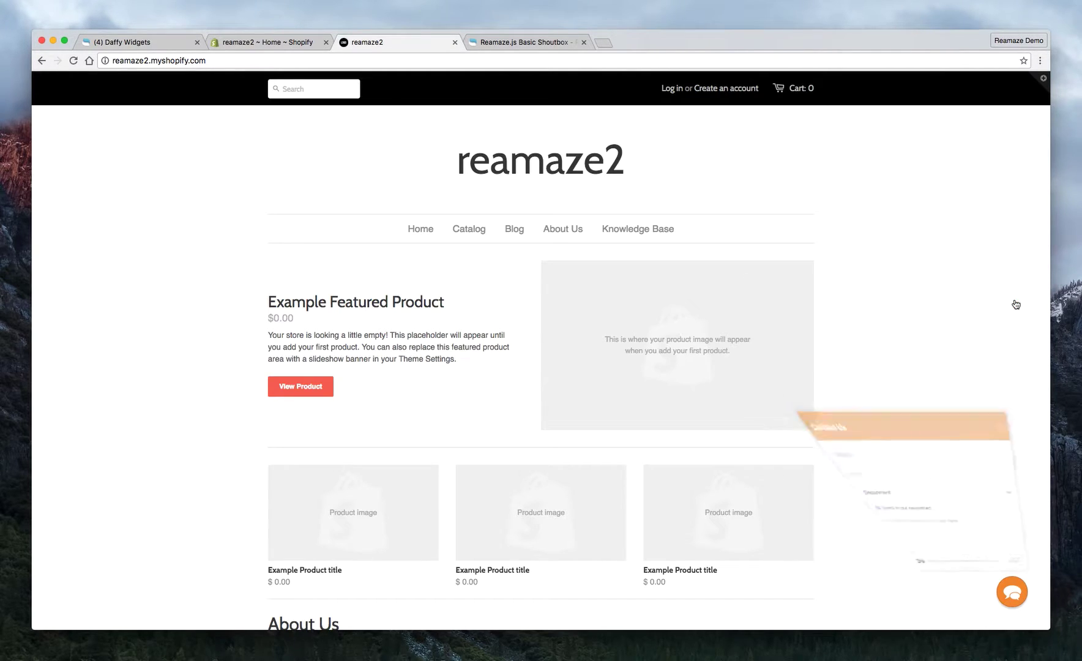
left_click(274, 49)
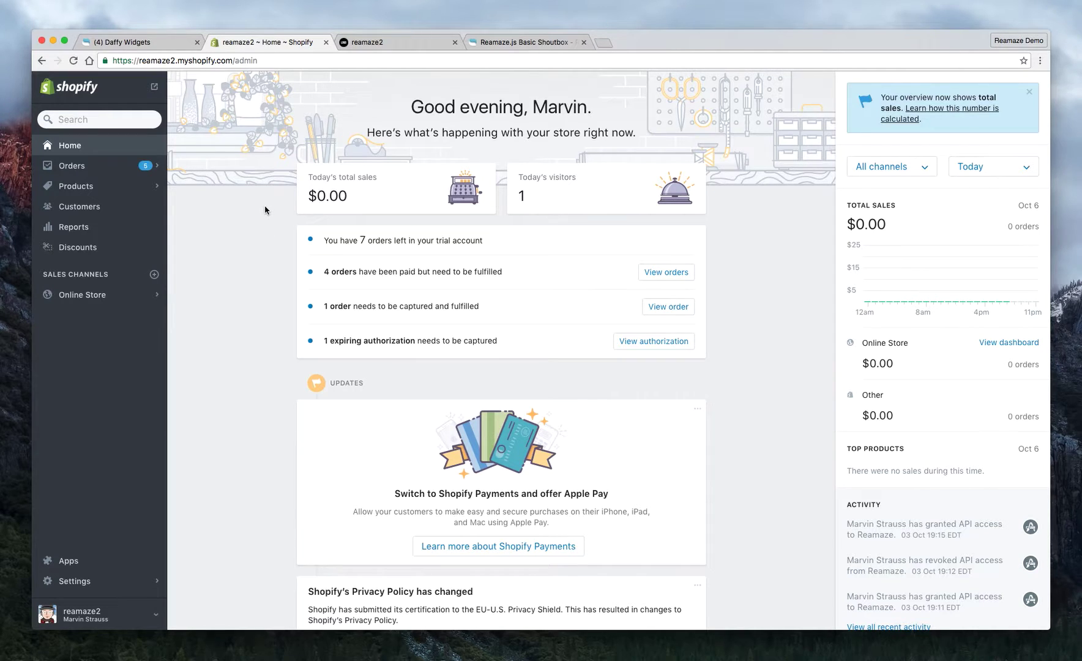
left_click(71, 564)
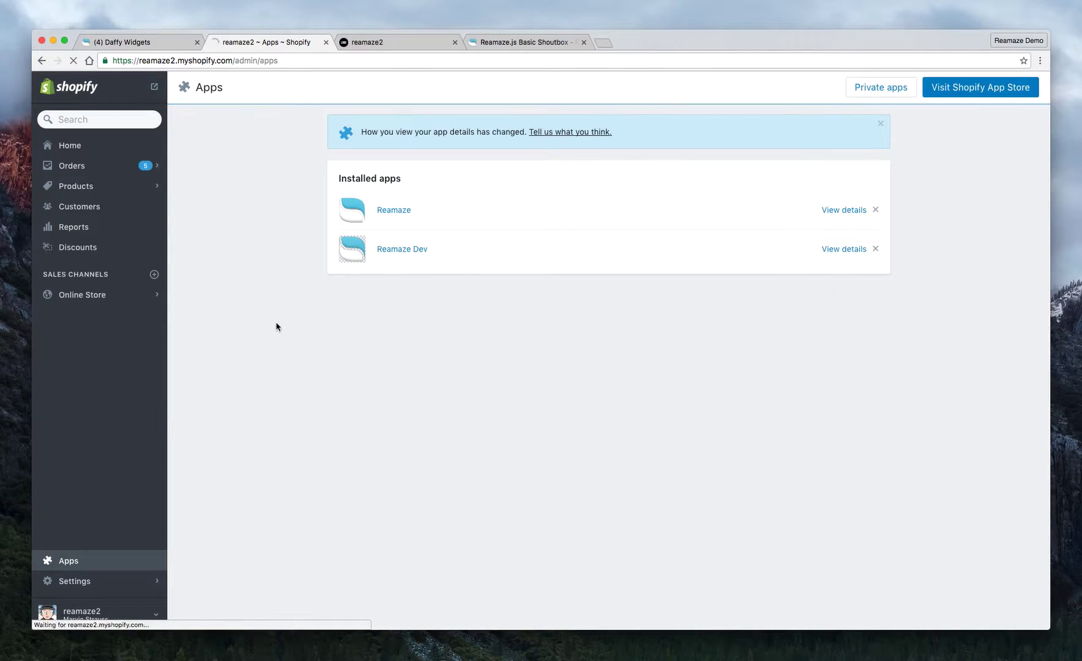
left_click(394, 210)
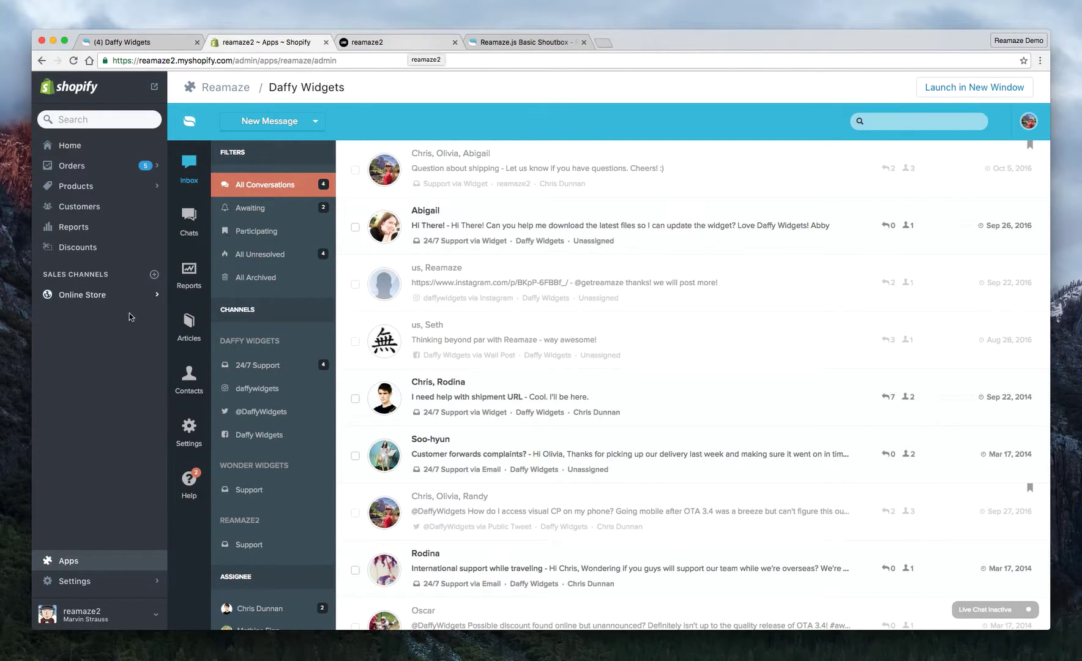
Open the Launchpad theme's code editor and load the theme.liquid layout file.
left_click(86, 299)
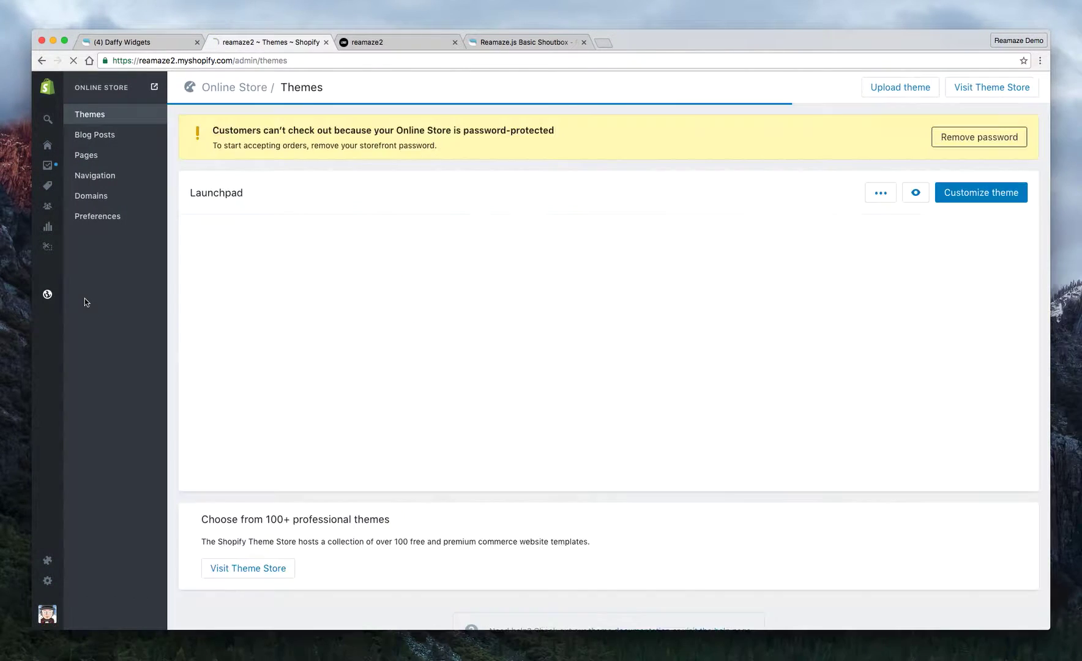
left_click(880, 193)
left_click(851, 244)
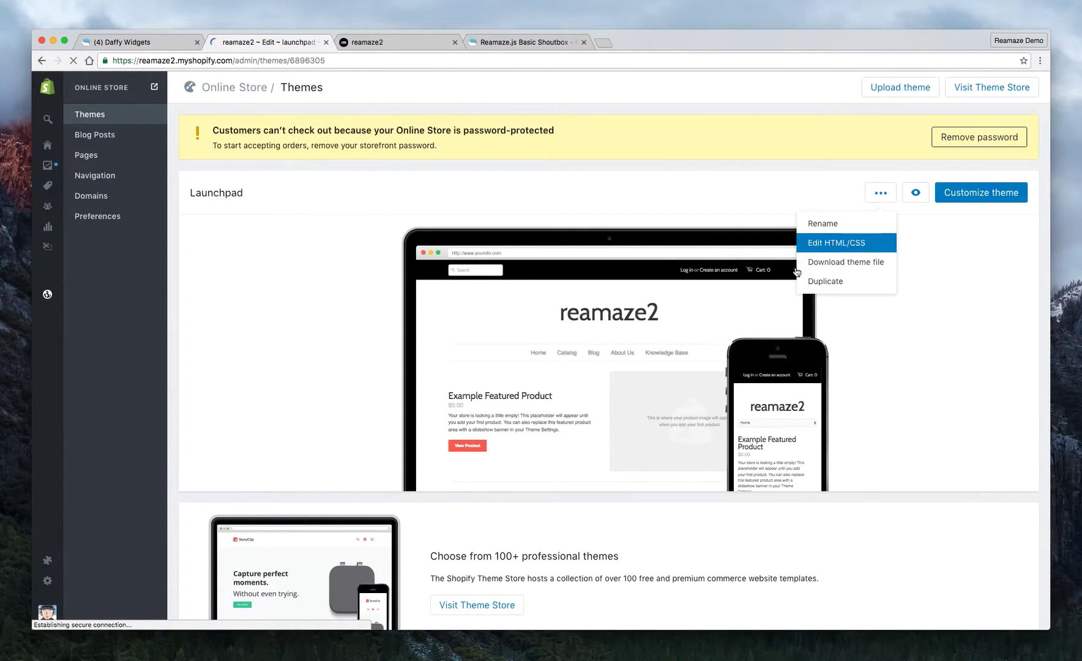
left_click(242, 202)
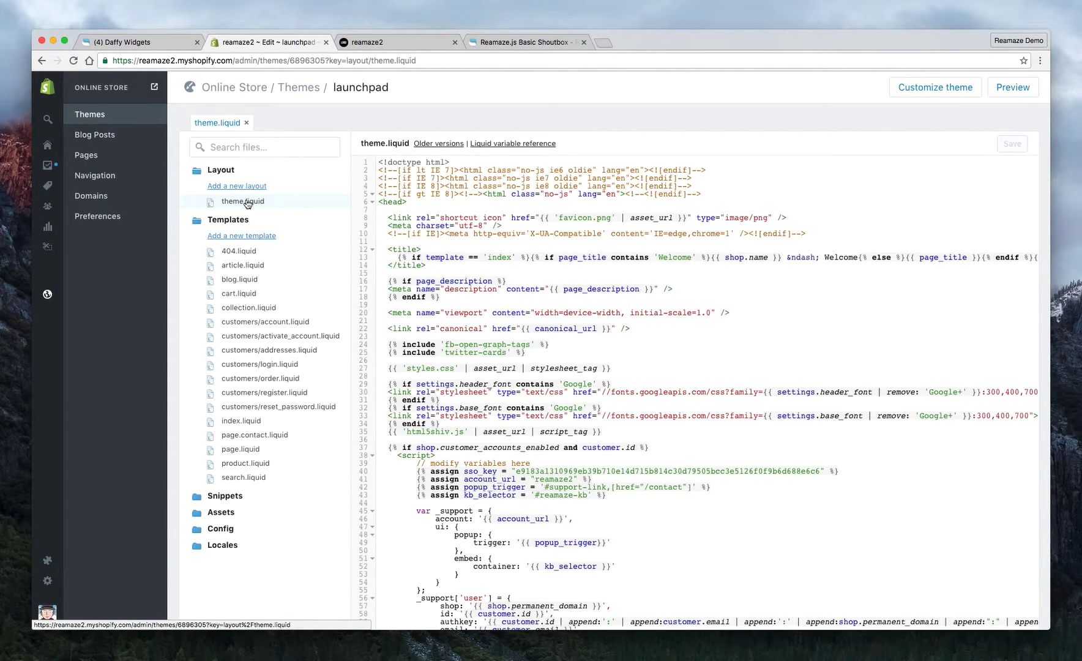
On the Basic Shoutbox docs page, select the _support['ui']['lightbox_mode'] = "kb"; install-code line.
left_click(531, 43)
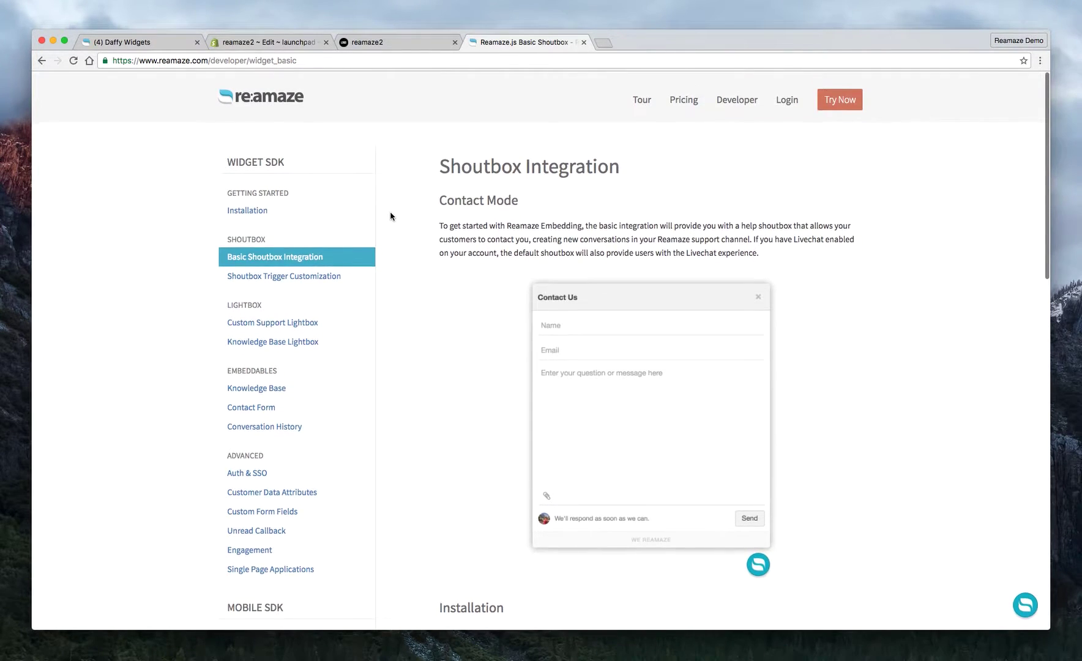
left_click(276, 263)
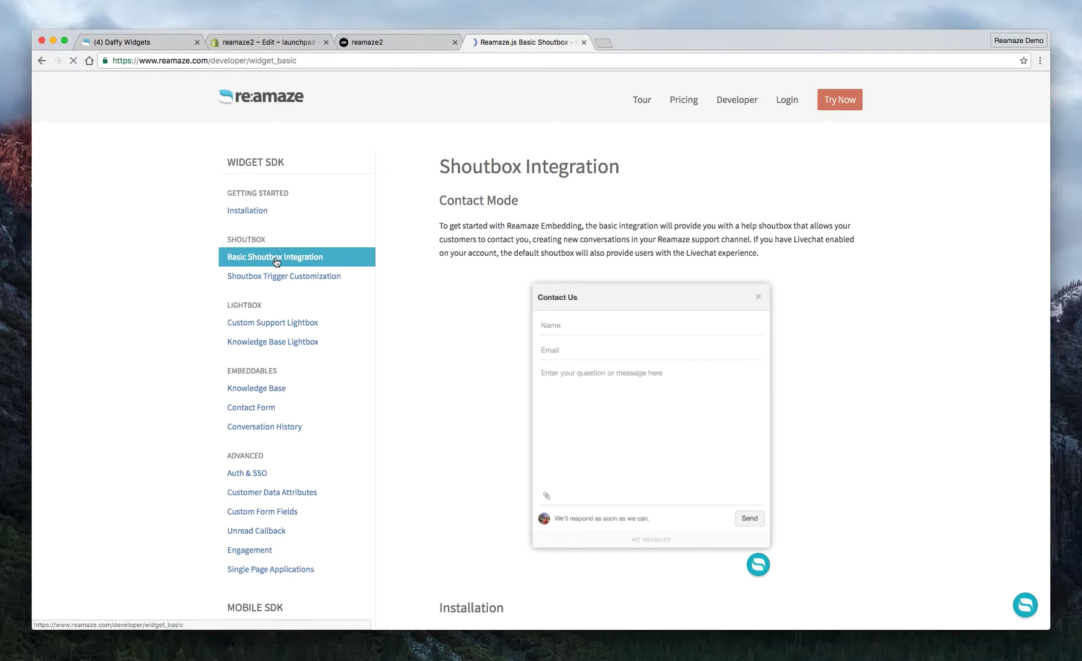
left_click_drag(438, 202, 536, 207)
left_click(536, 208)
scroll(537, 208, "down", 10)
left_click_drag(439, 131, 560, 129)
left_click(560, 129)
scroll(561, 143, "down", 2)
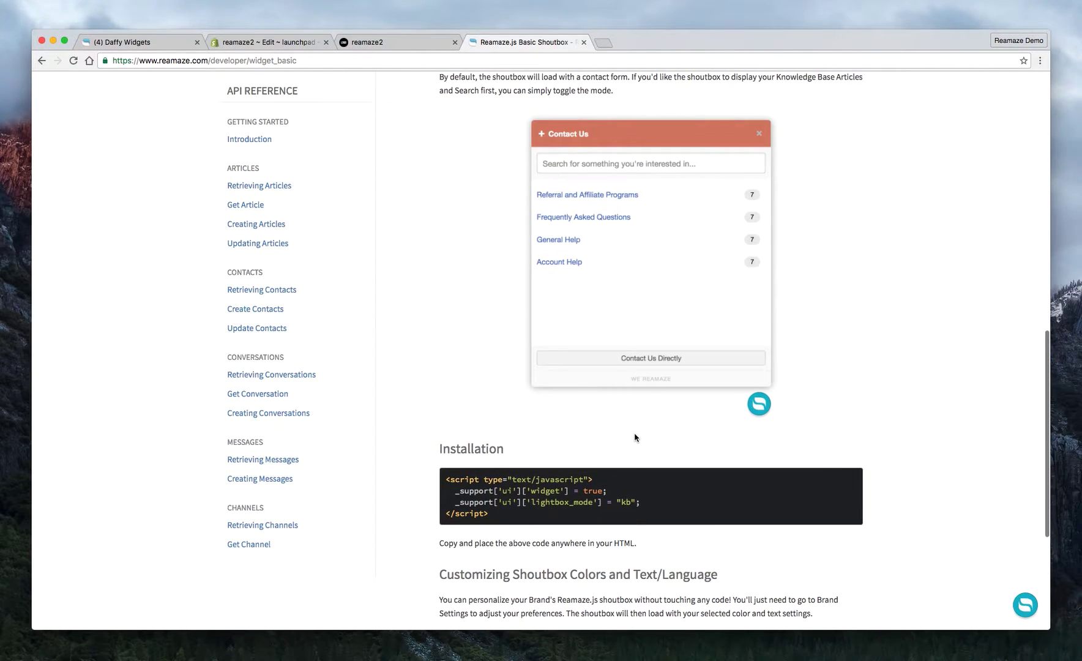
scroll(649, 496, "down", 2)
left_click_drag(641, 423, 457, 424)
key("ctrl+c")
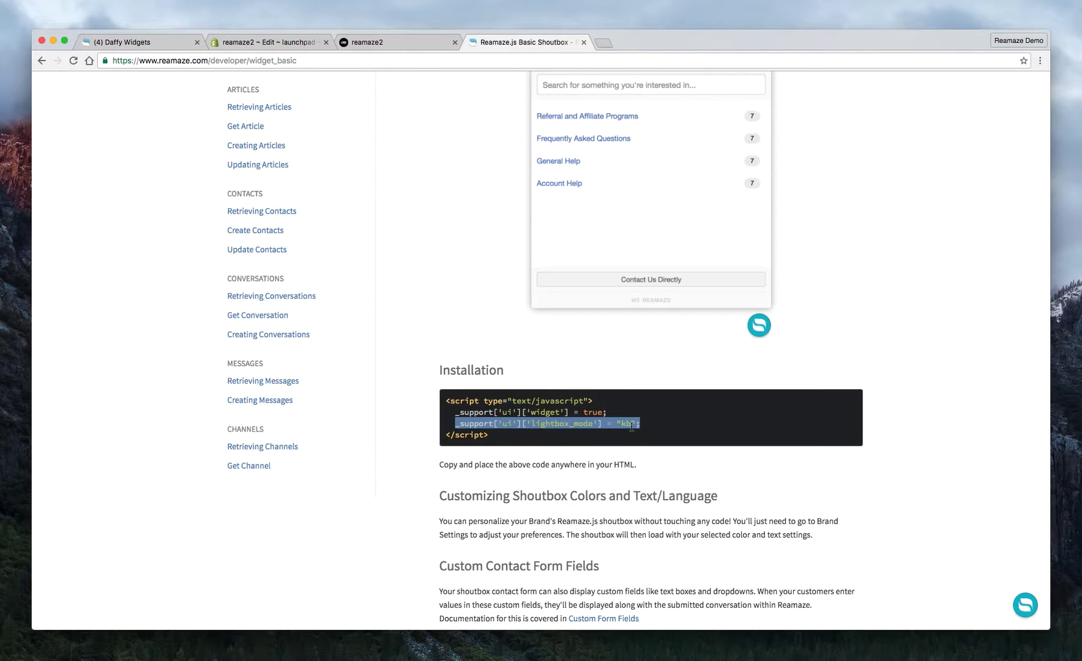
Paste _support['ui']['lightbox_mode'] = "kb"; on a new line below the account setting and save theme.liquid.
left_click(293, 48)
scroll(486, 304, "down", 15)
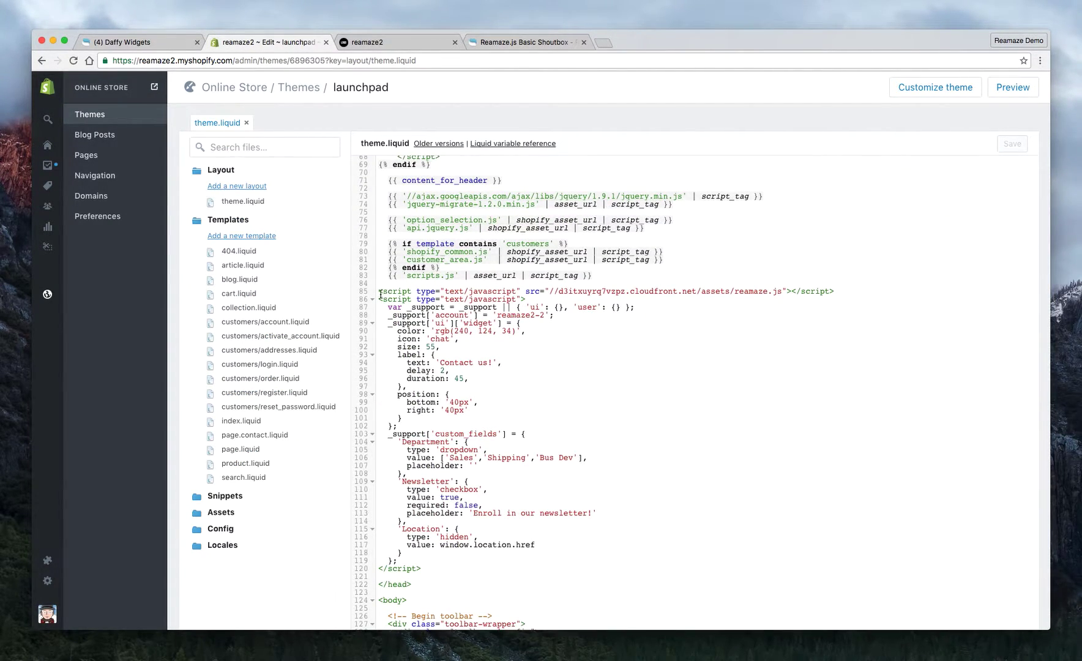
left_click_drag(379, 292, 436, 566)
left_click(436, 566)
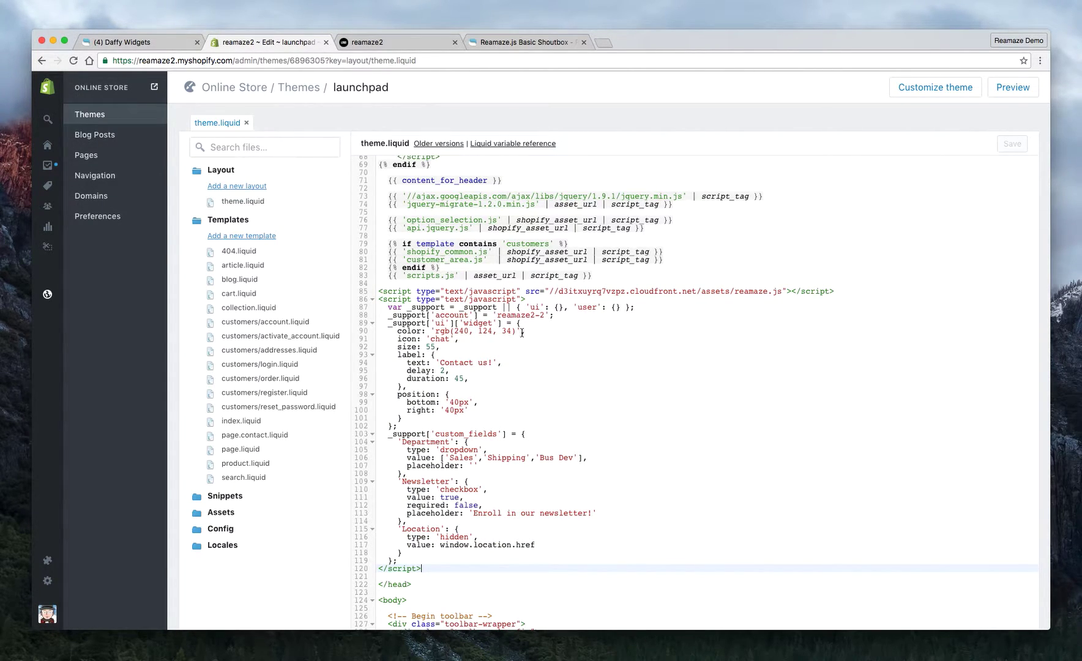
left_click(556, 315)
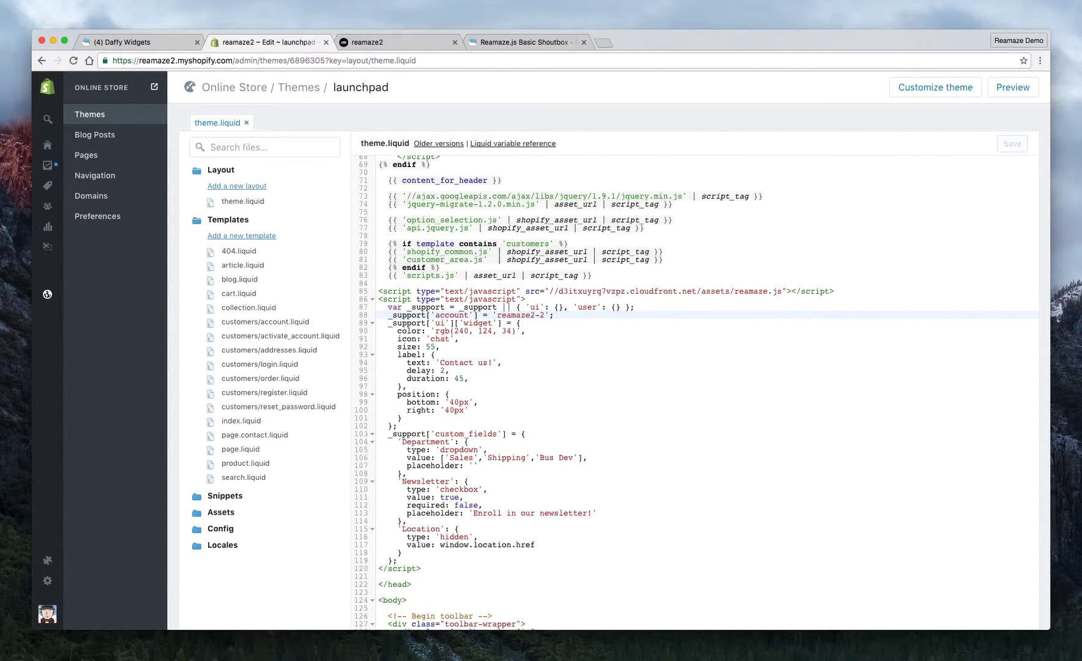
key("Return")
key("ctrl+v")
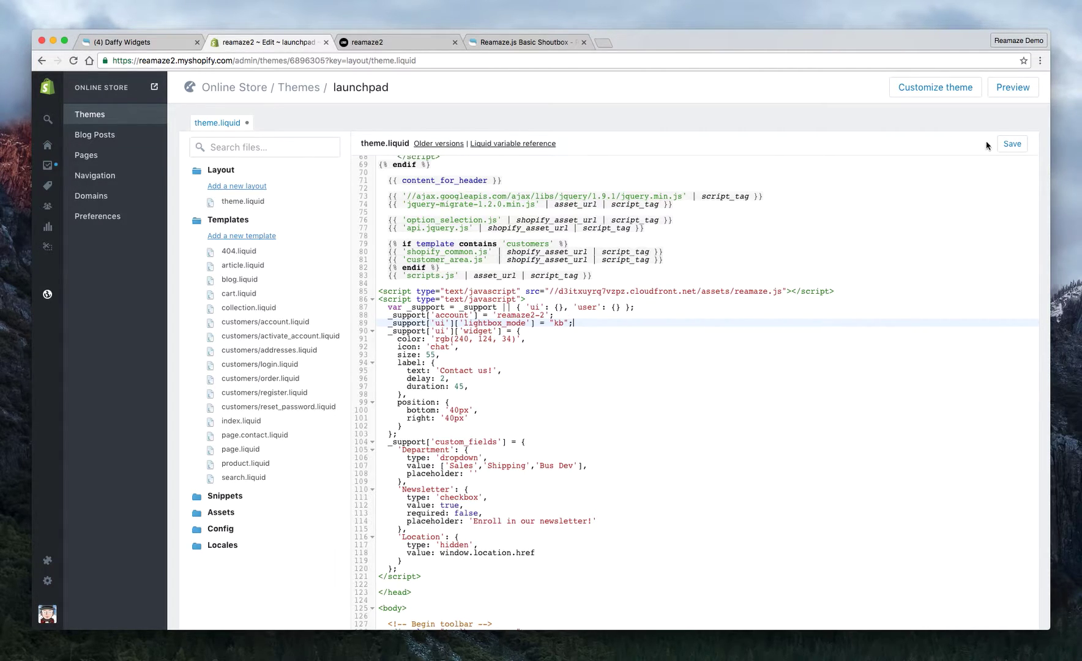
left_click(1012, 144)
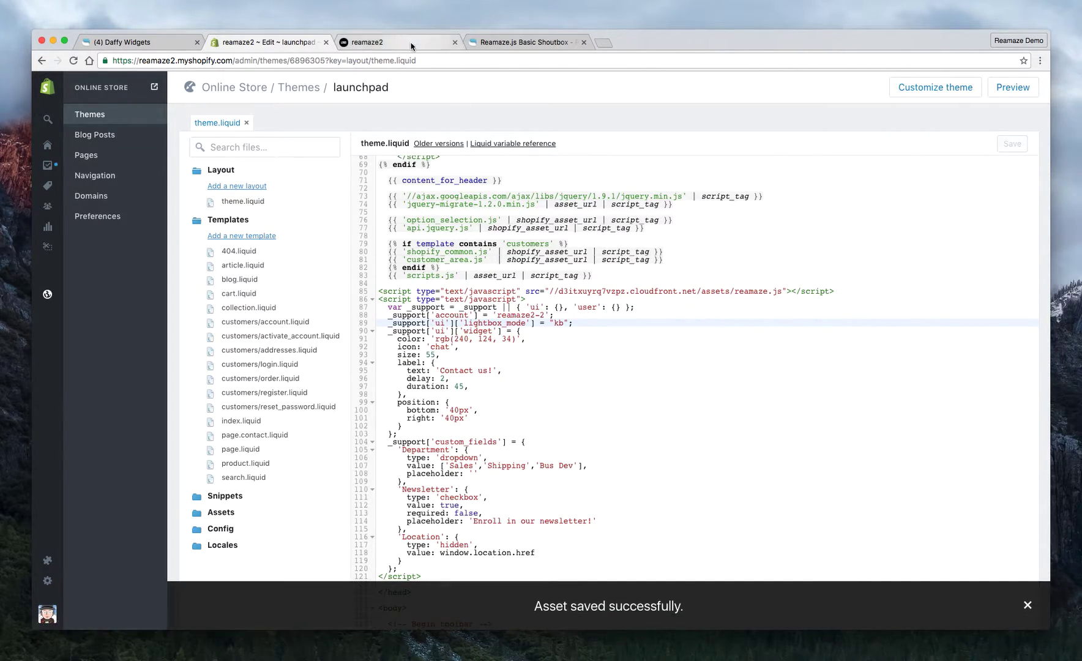
Reload the reamaze2 storefront, open the widget's knowledge-base panel, then its Contact Us form.
left_click(392, 42)
left_click(77, 61)
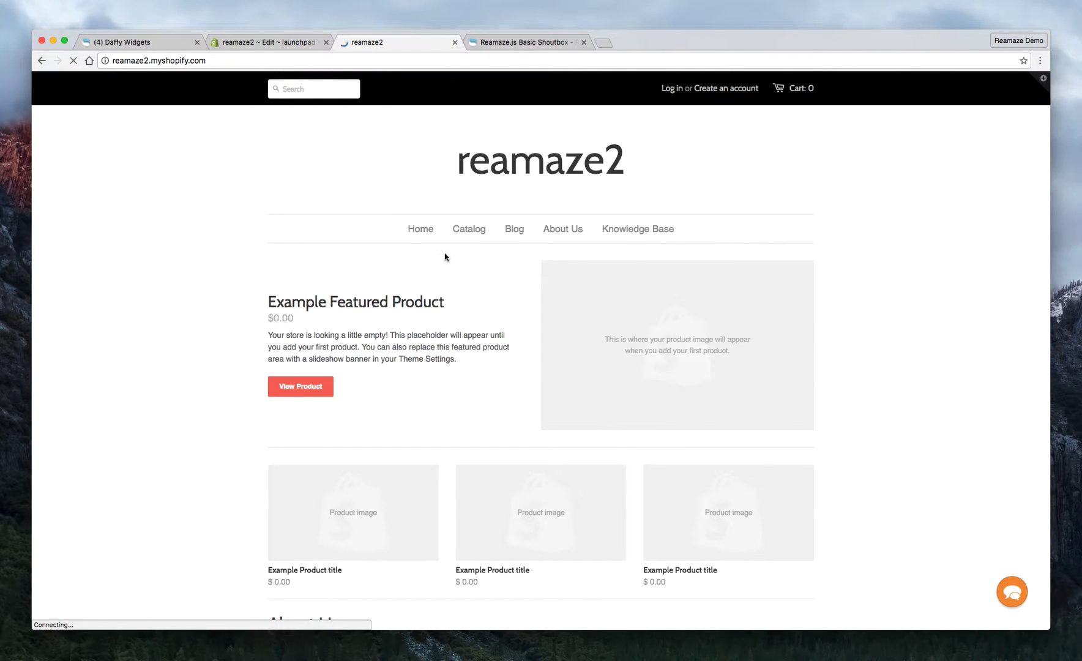
left_click(1016, 594)
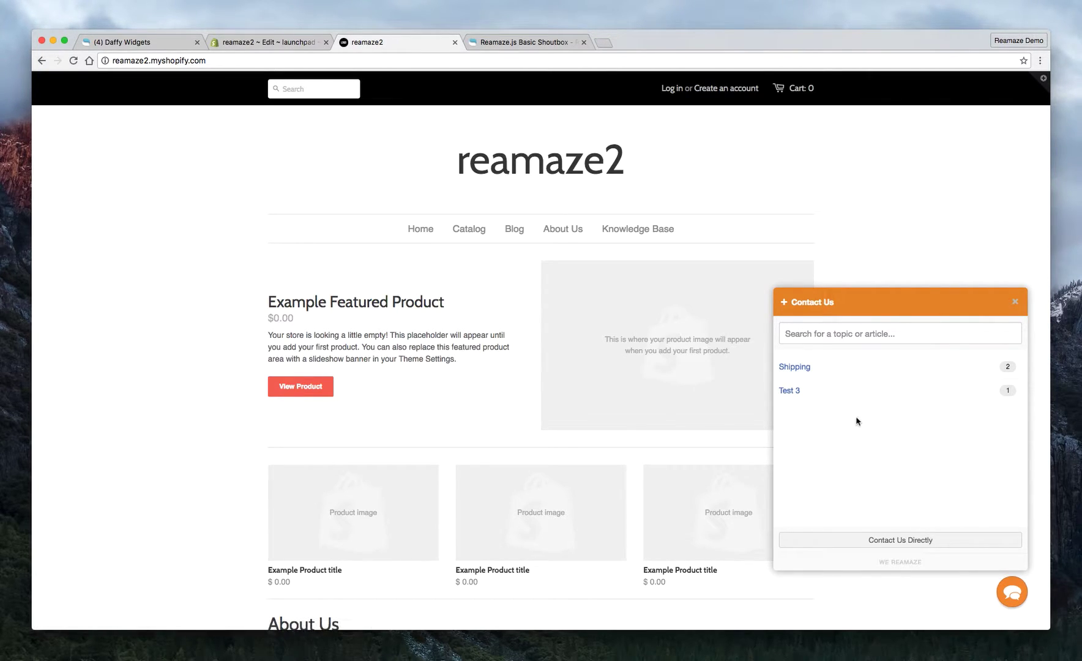
left_click(808, 306)
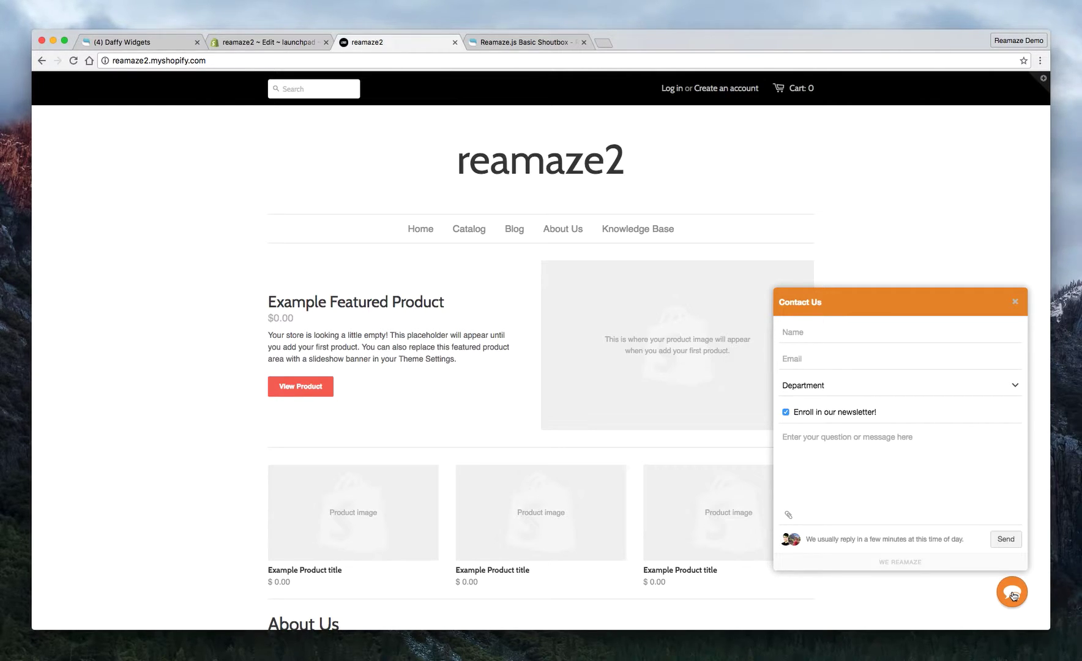
left_click(148, 41)
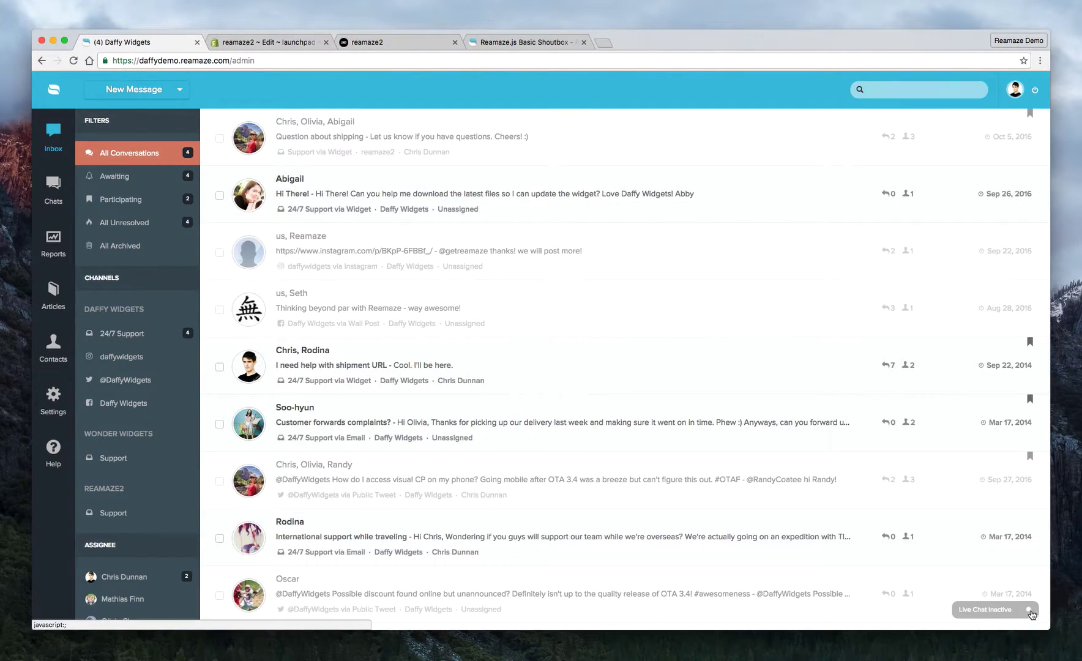
left_click(1031, 611)
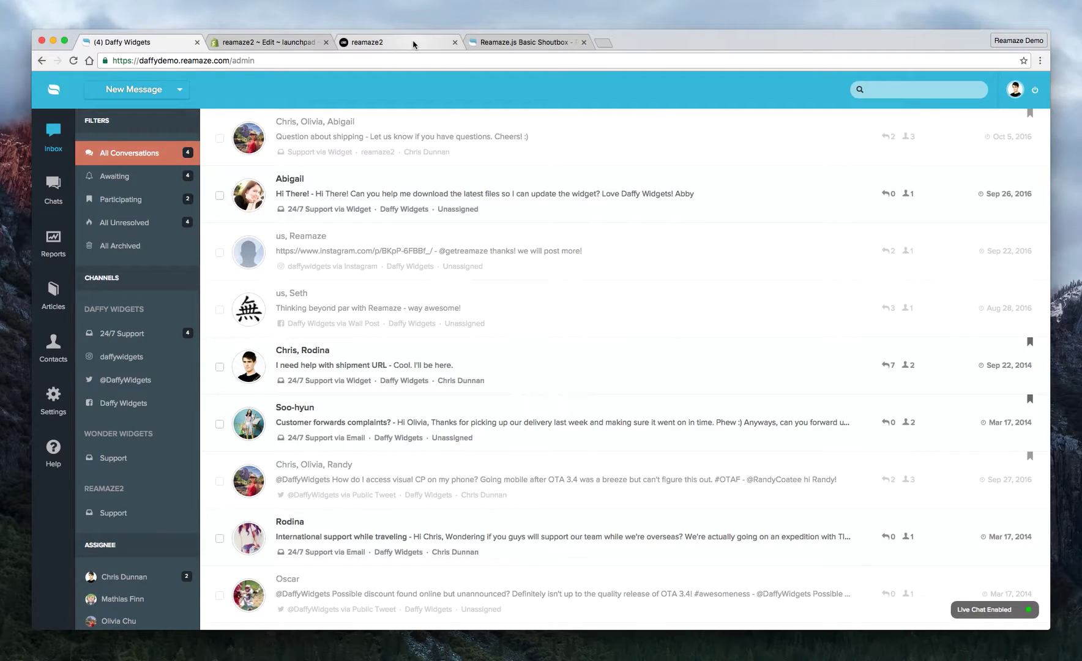
left_click(1030, 611)
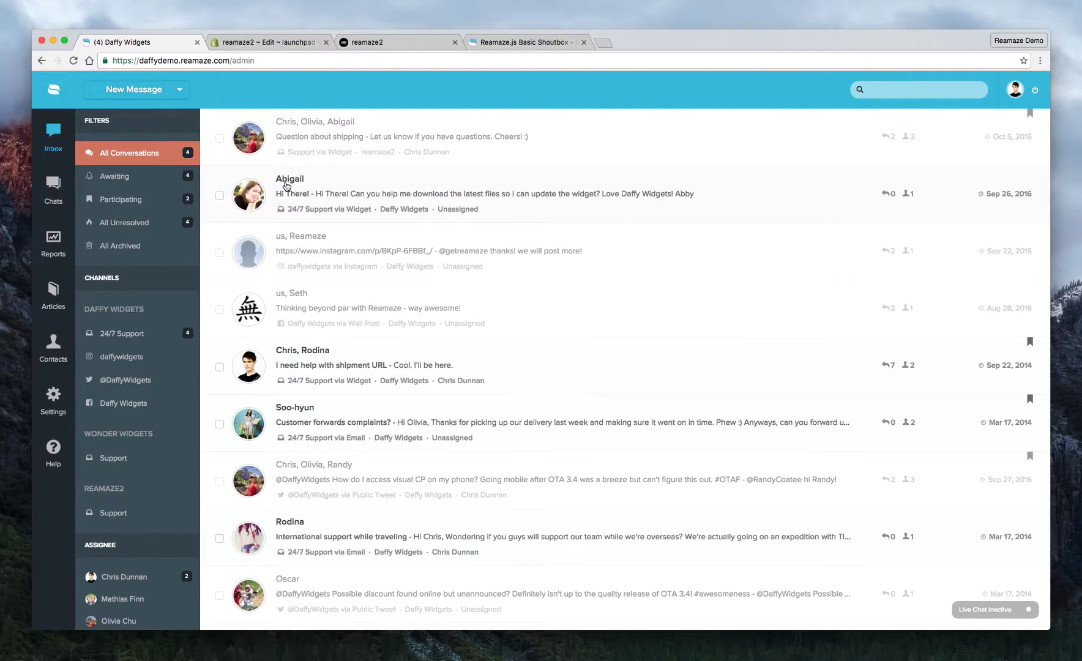
left_click(388, 45)
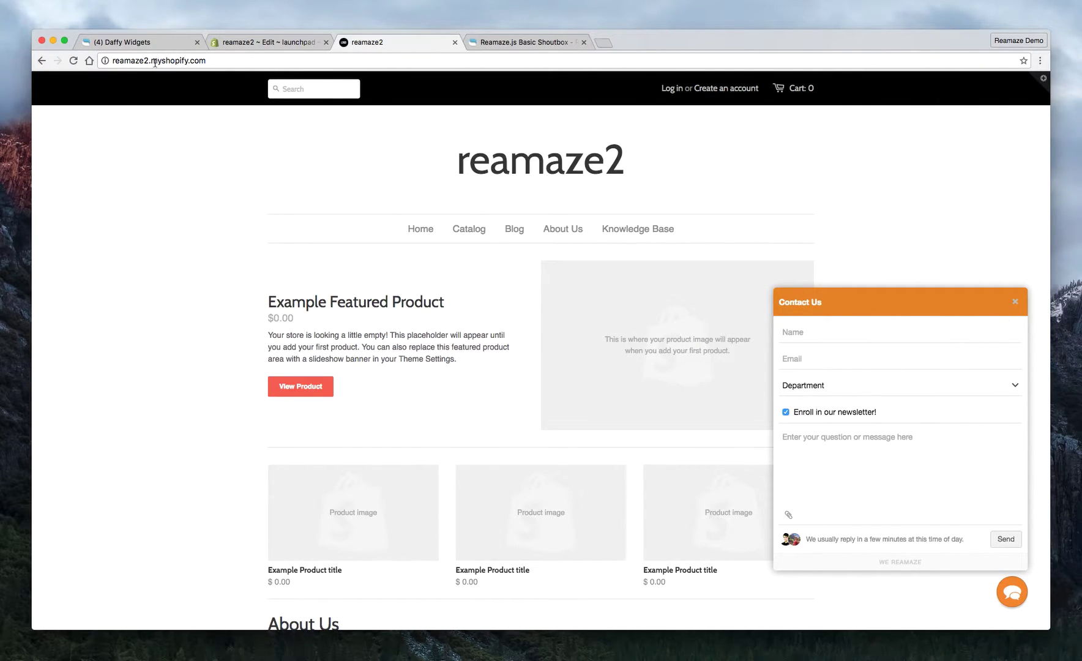
left_click(138, 42)
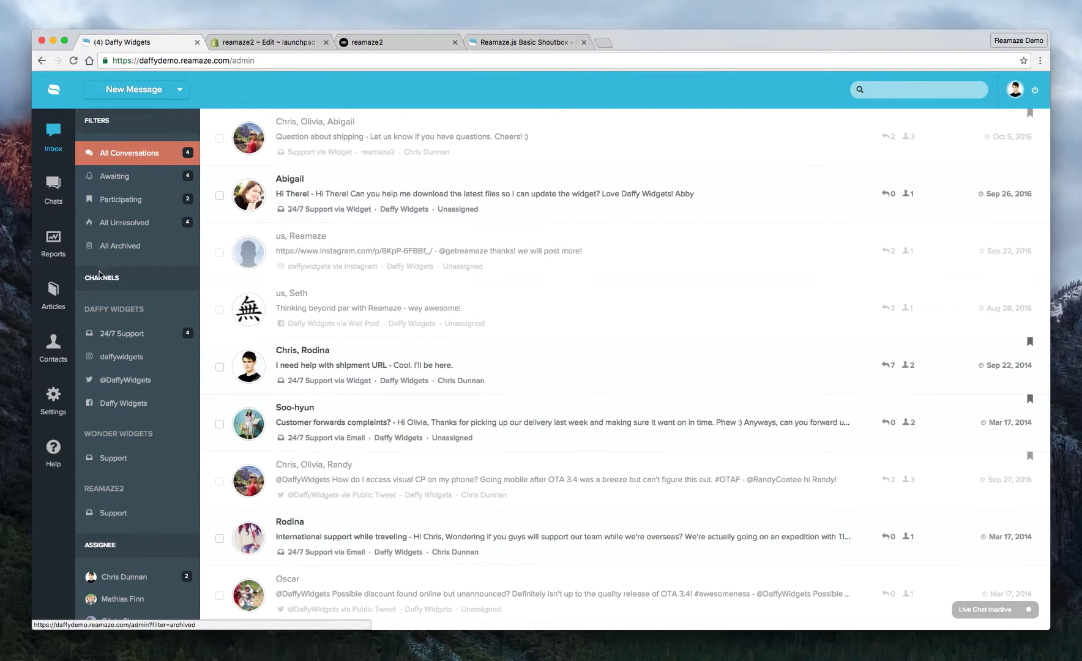
left_click(53, 296)
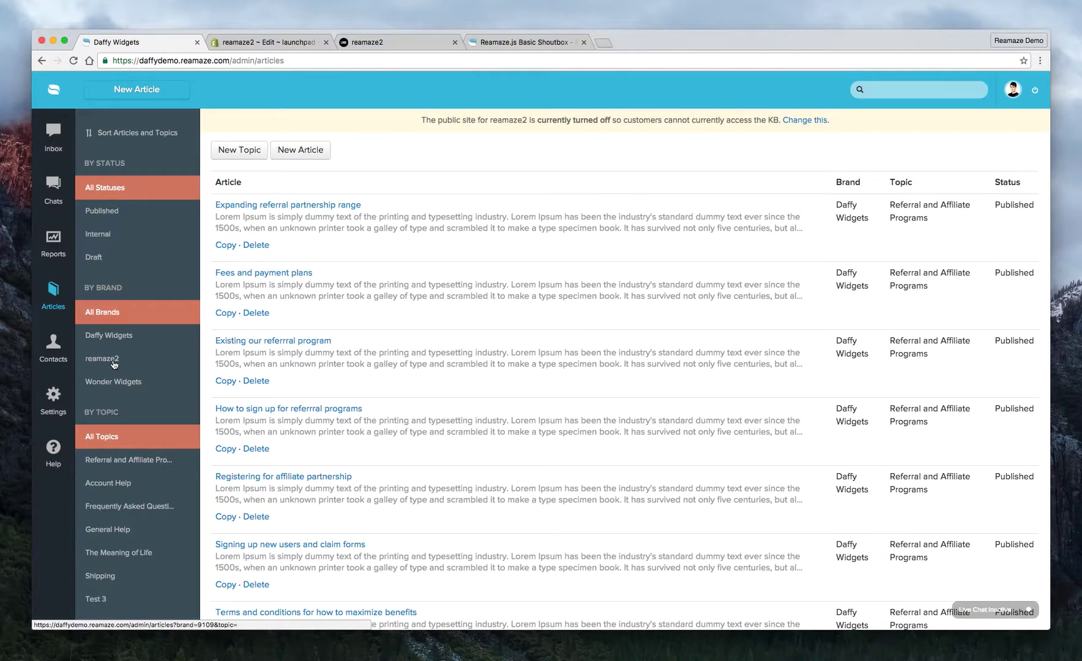
left_click(113, 365)
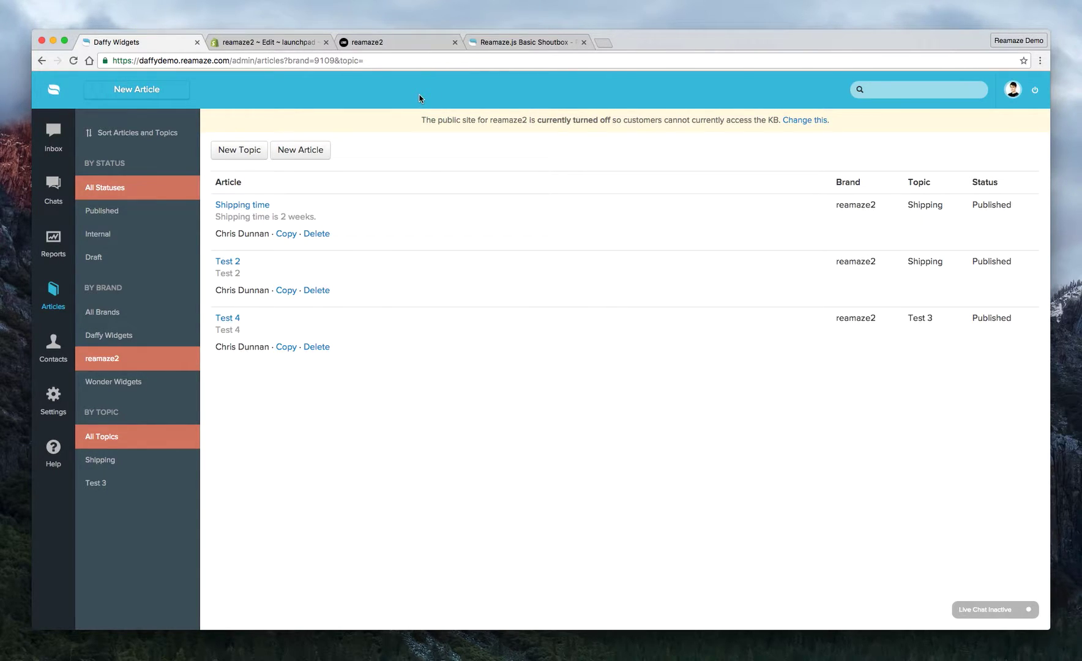
left_click(288, 43)
left_click(429, 43)
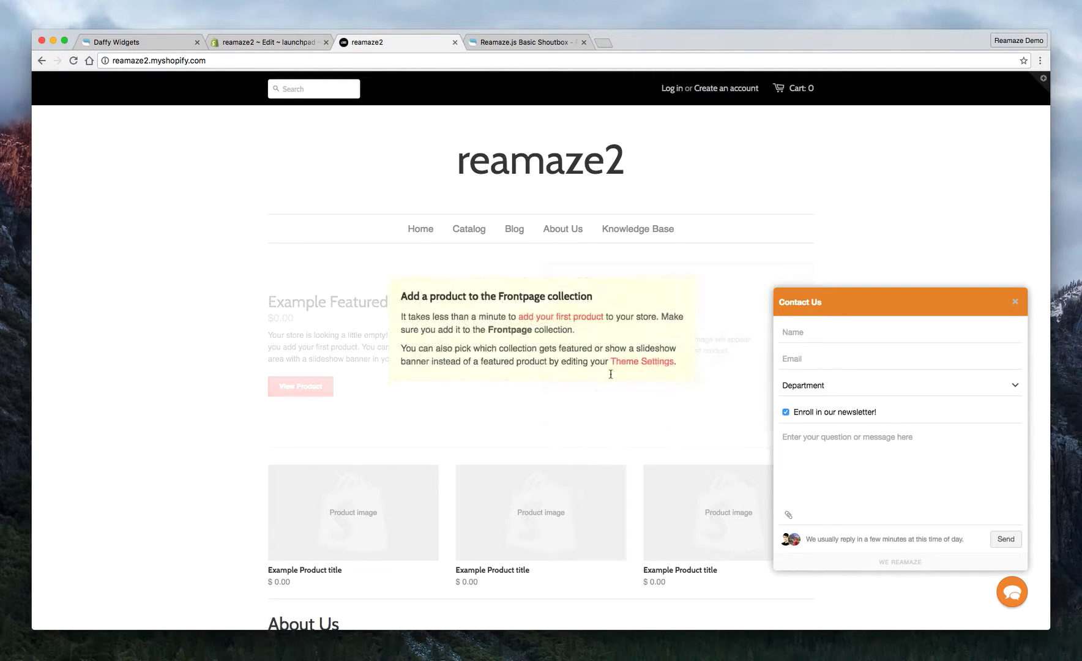